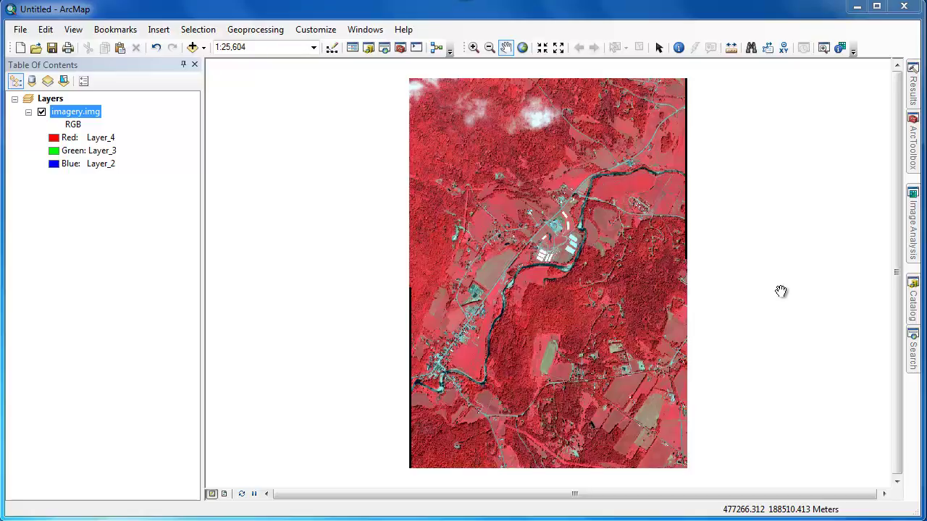
- Zoom in on the buildings beside the river bend, to roughly 1:3,886
{"action": "left_click", "coordinate": [472, 47]}
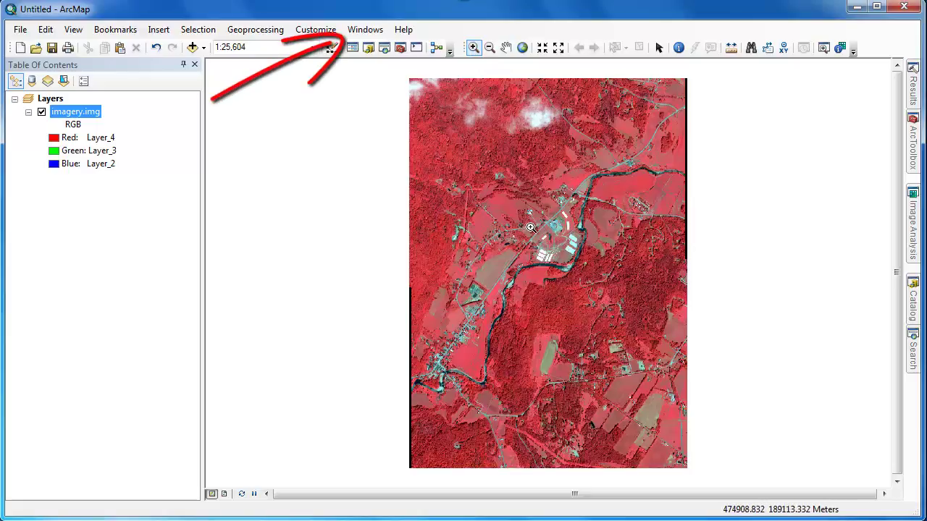
{"action": "left_click_drag", "start_coordinate": [529, 225], "coordinate": [592, 290]}
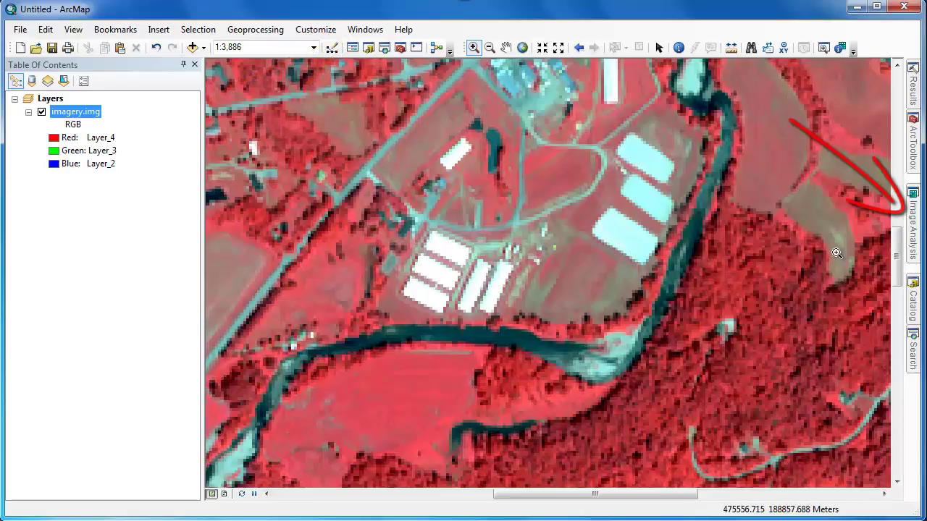
- Clip the imagery to Clip_imagery.img, zoom to full extent, and hide imagery.img
{"action": "left_click", "coordinate": [912, 232]}
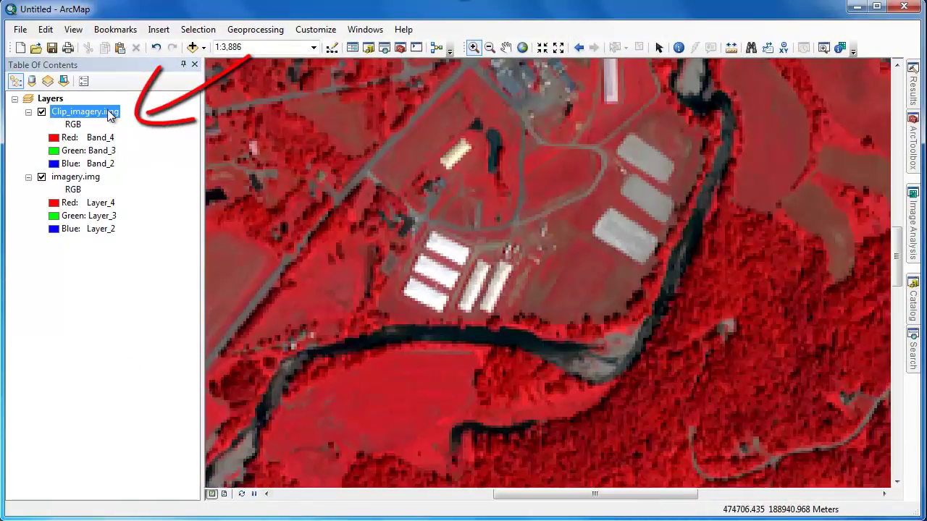
{"action": "left_click", "coordinate": [103, 112]}
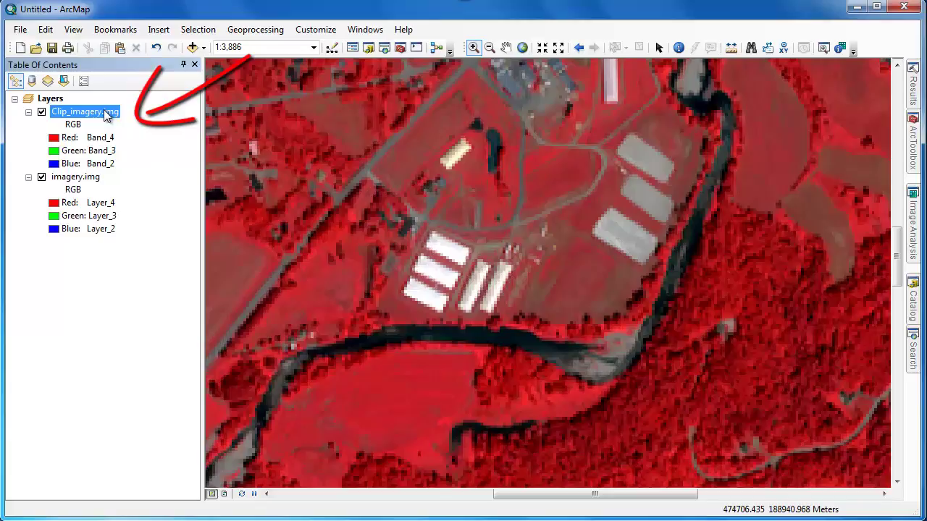
{"action": "left_click", "coordinate": [522, 47]}
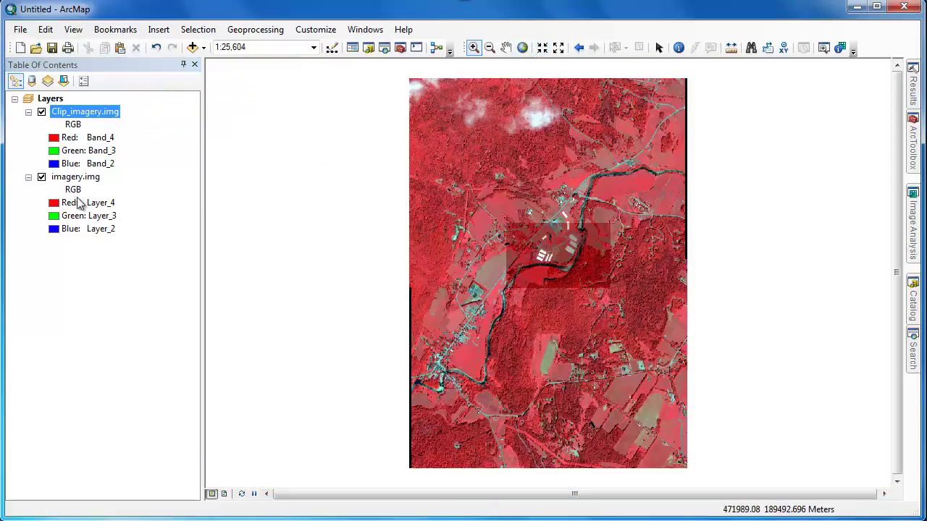
{"action": "left_click", "coordinate": [42, 179]}
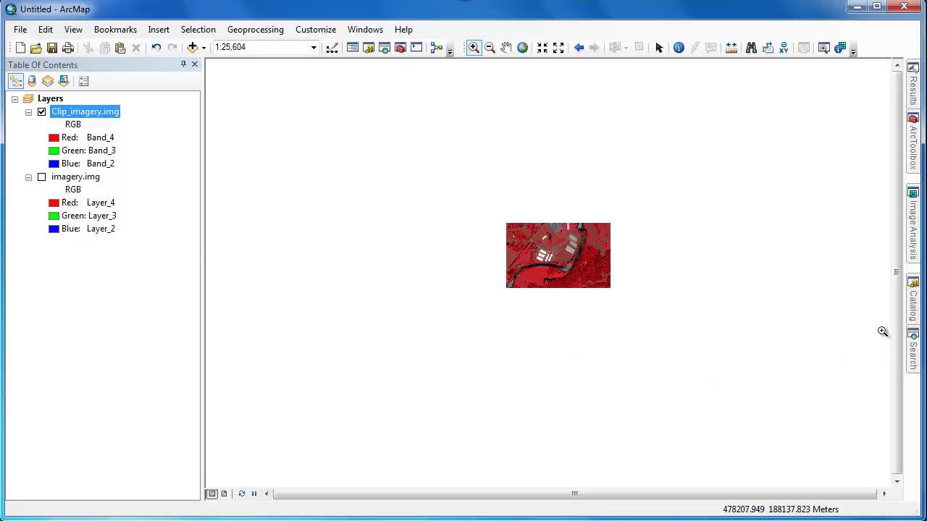
- Export Clip_imagery.img as IMAGINE Image Clip_imagery1.img and add it to the map
{"action": "left_click", "coordinate": [912, 228]}
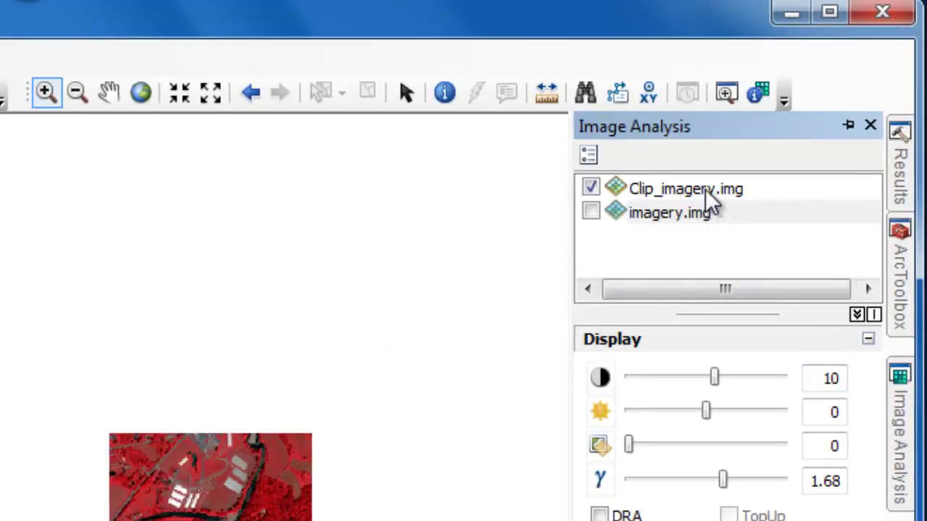
{"action": "left_click", "coordinate": [705, 189]}
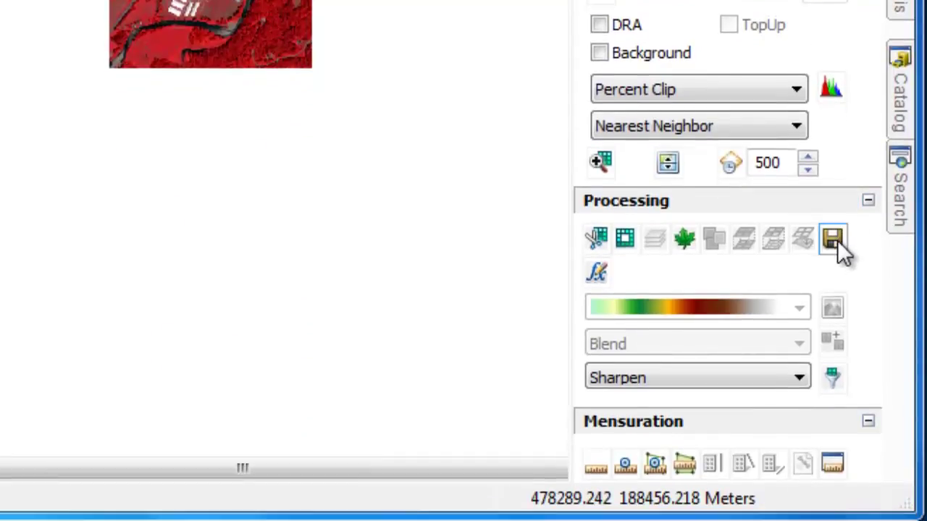
{"action": "left_click", "coordinate": [837, 240]}
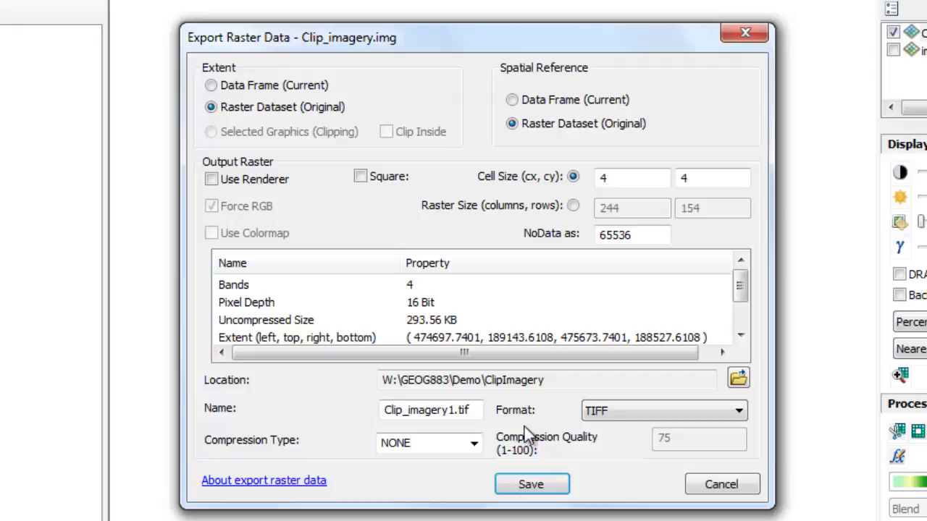
{"action": "left_click", "coordinate": [592, 412]}
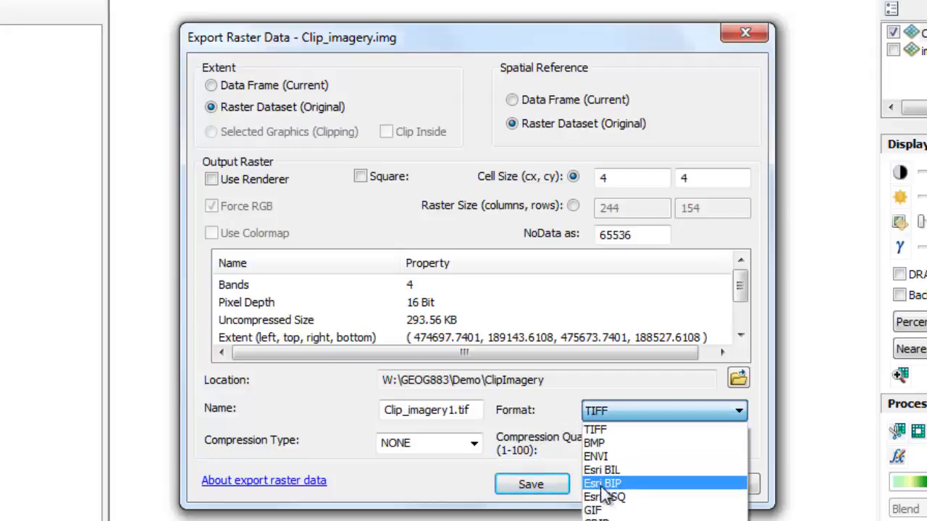
{"action": "left_click", "coordinate": [601, 519]}
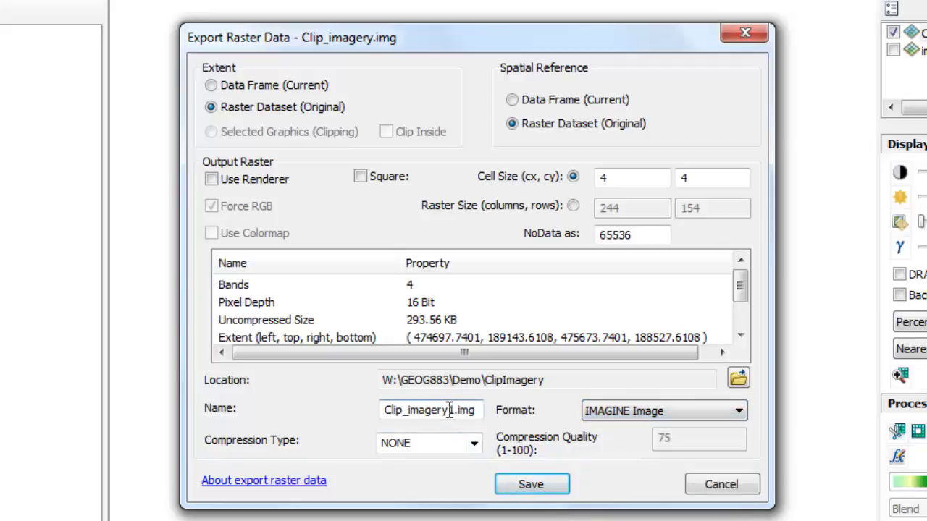
{"action": "left_click", "coordinate": [520, 485]}
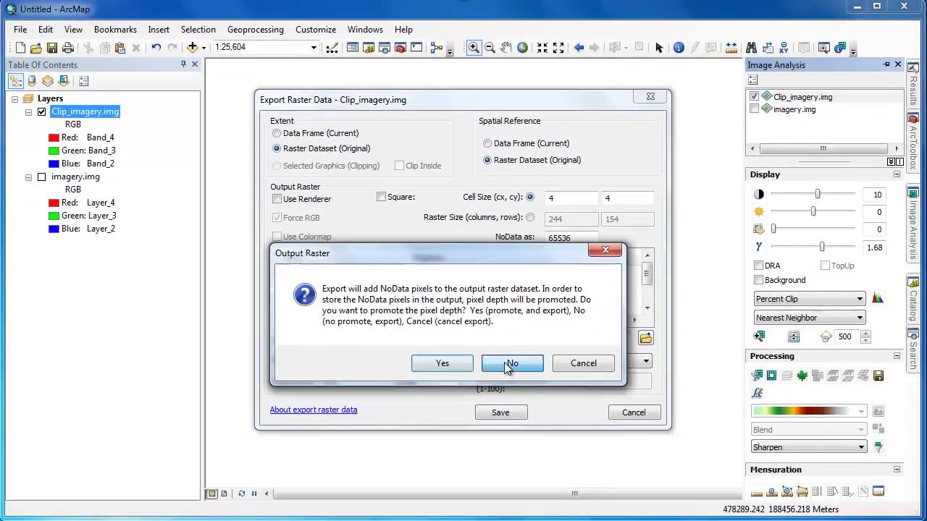
{"action": "left_click", "coordinate": [509, 365]}
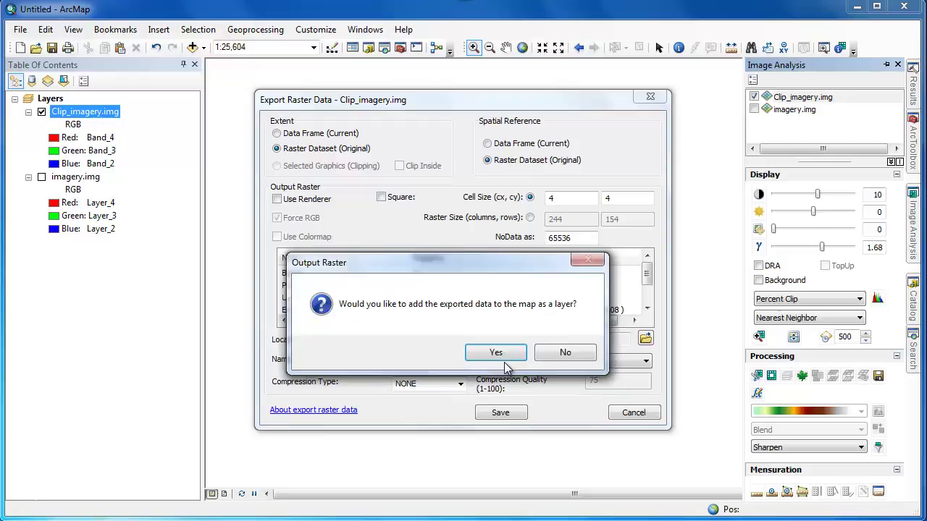
{"action": "left_click", "coordinate": [502, 353]}
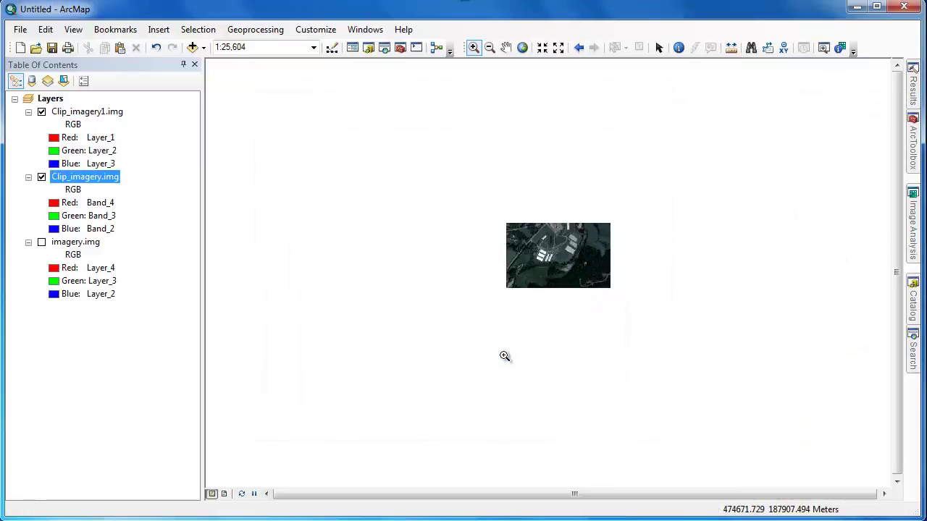
- Import Clip_imagery.img's symbology into Clip_imagery1.img, then zoom in on the buildings
{"action": "double_click", "coordinate": [111, 119]}
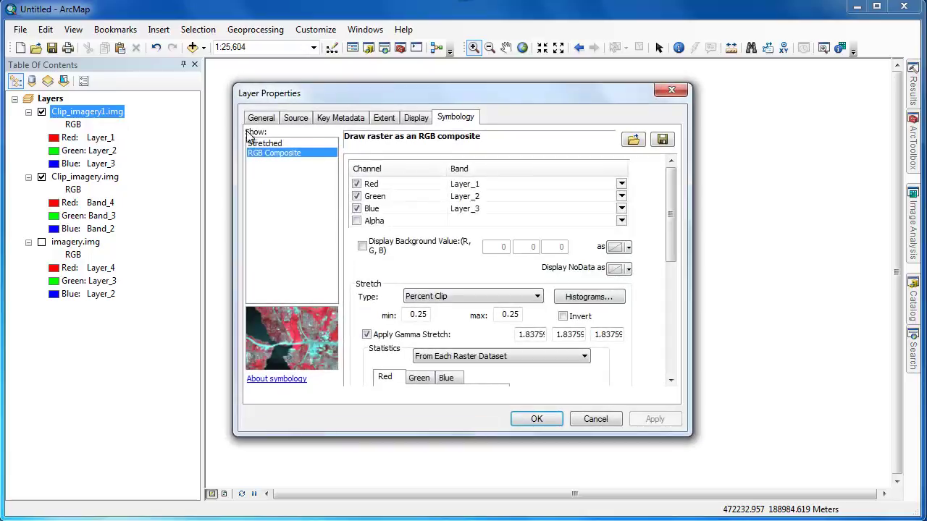
{"action": "left_click", "coordinate": [635, 140]}
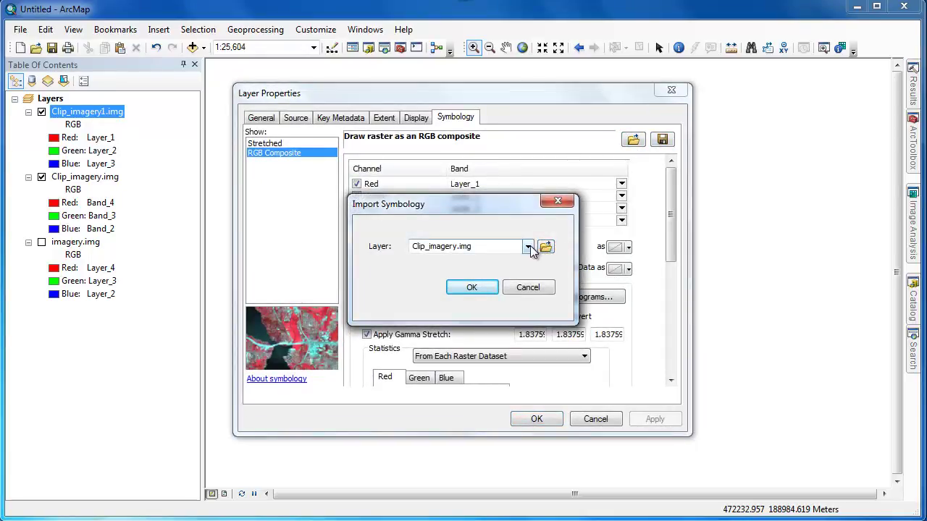
{"action": "left_click", "coordinate": [479, 287]}
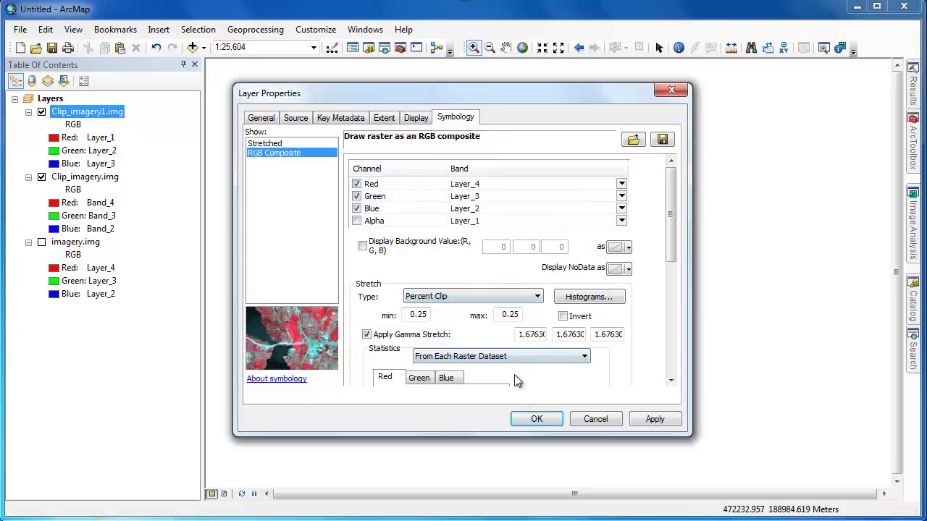
{"action": "left_click", "coordinate": [535, 419]}
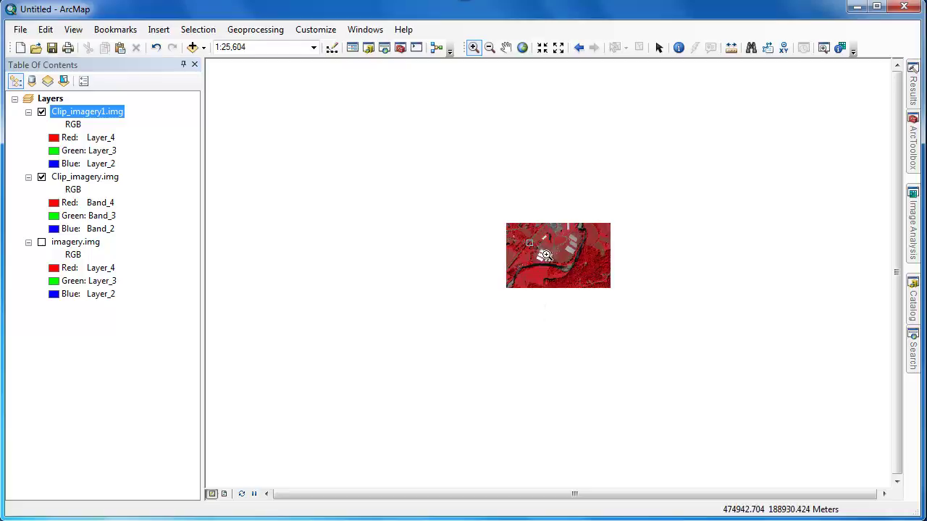
{"action": "left_click_drag", "start_coordinate": [526, 241], "coordinate": [585, 273]}
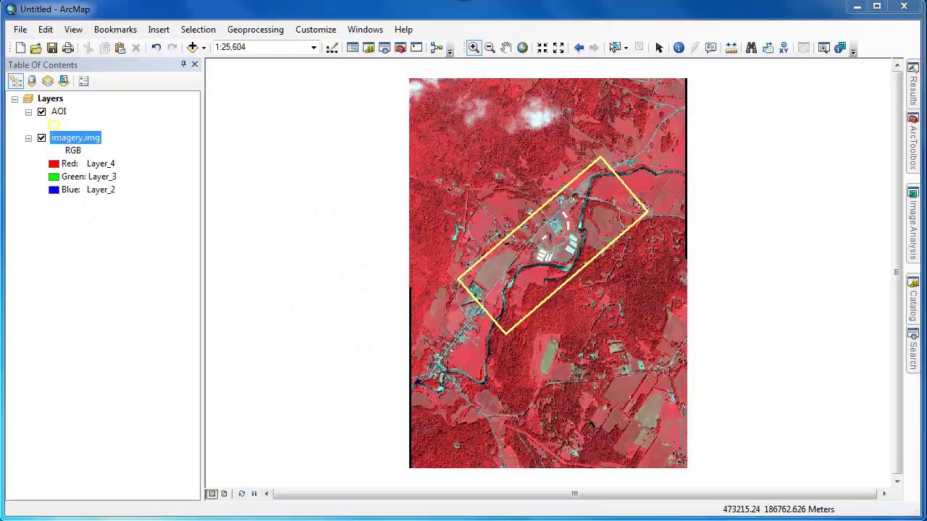
- Toggle the AOI polygon's visibility and open ArcToolbox's Raster Processing Clip tool
{"action": "left_click", "coordinate": [41, 114]}
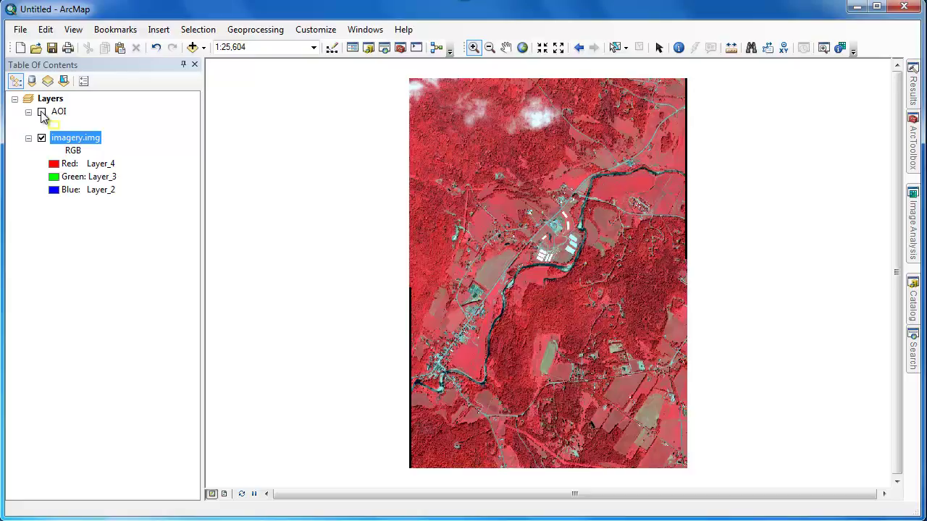
{"action": "left_click", "coordinate": [41, 114]}
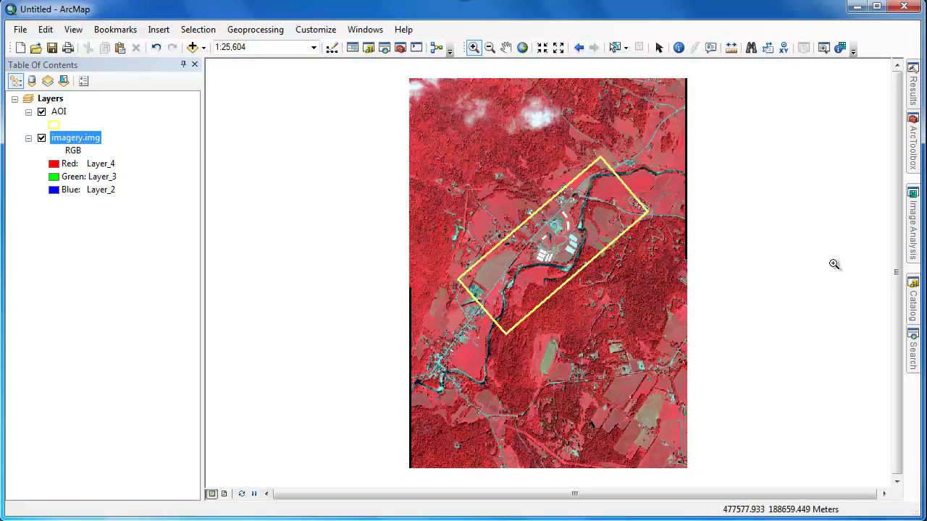
{"action": "left_click", "coordinate": [914, 165]}
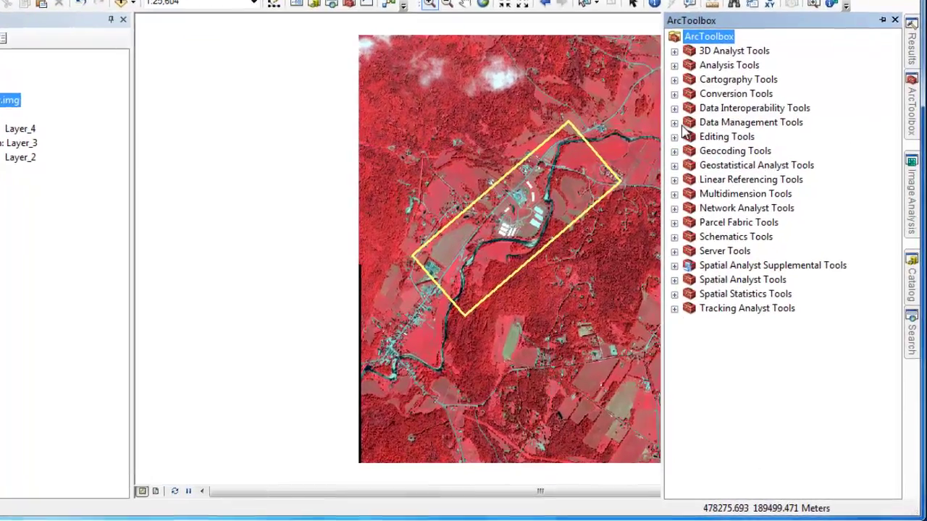
{"action": "left_click", "coordinate": [696, 157]}
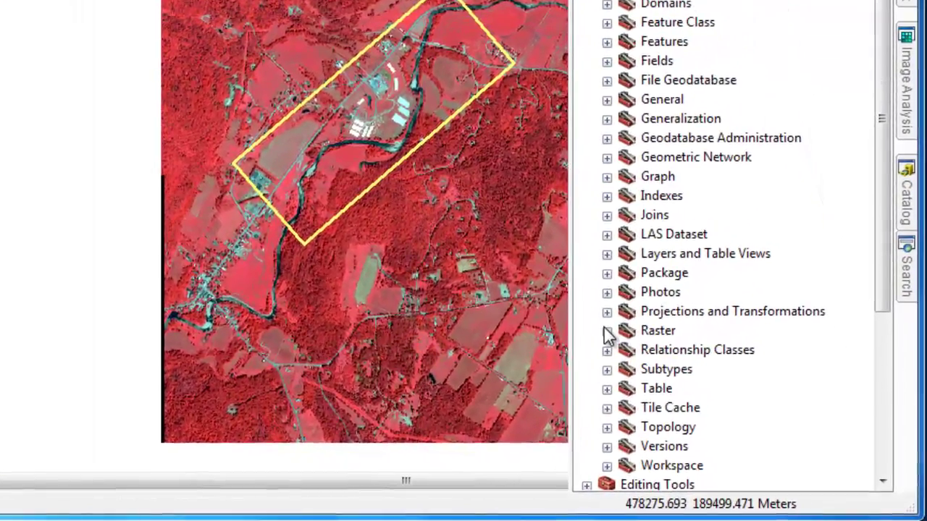
{"action": "left_click", "coordinate": [621, 339]}
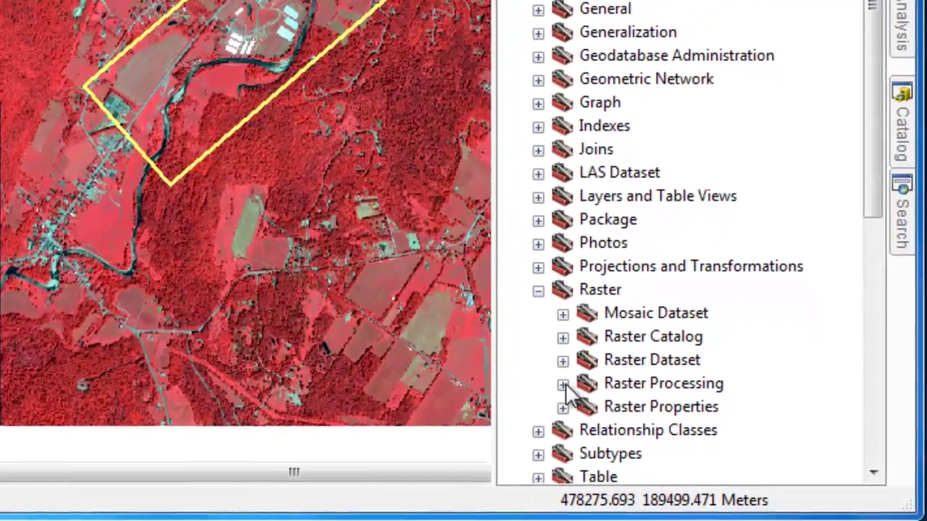
{"action": "left_click", "coordinate": [588, 393]}
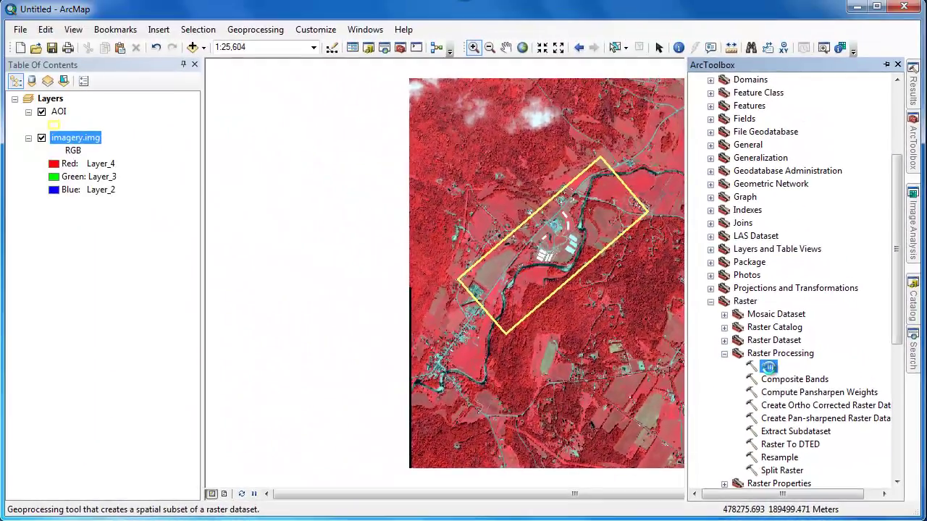
{"action": "double_click", "coordinate": [720, 320]}
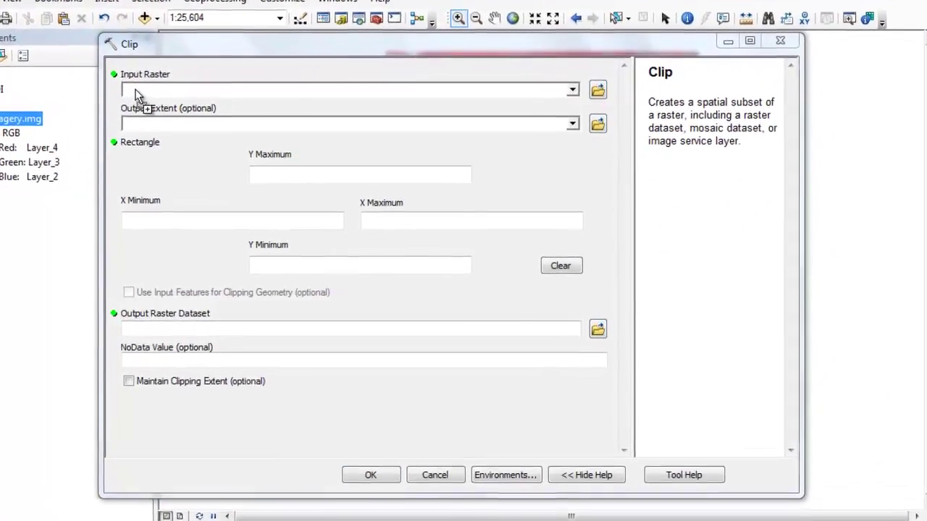
- Set imagery.img as input raster, clipped to the AOI polygon's exact geometry
{"action": "left_click_drag", "start_coordinate": [65, 142], "coordinate": [170, 108]}
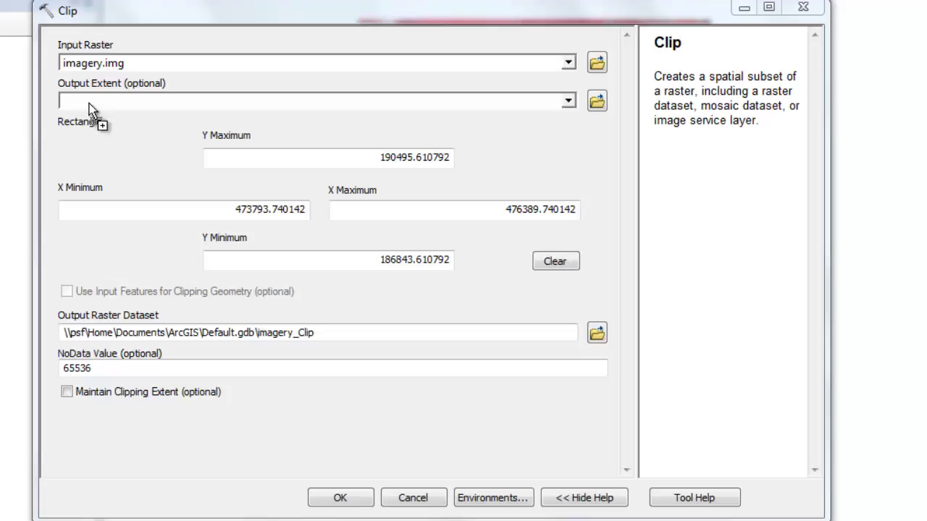
{"action": "left_click_drag", "start_coordinate": [11, 83], "coordinate": [86, 104]}
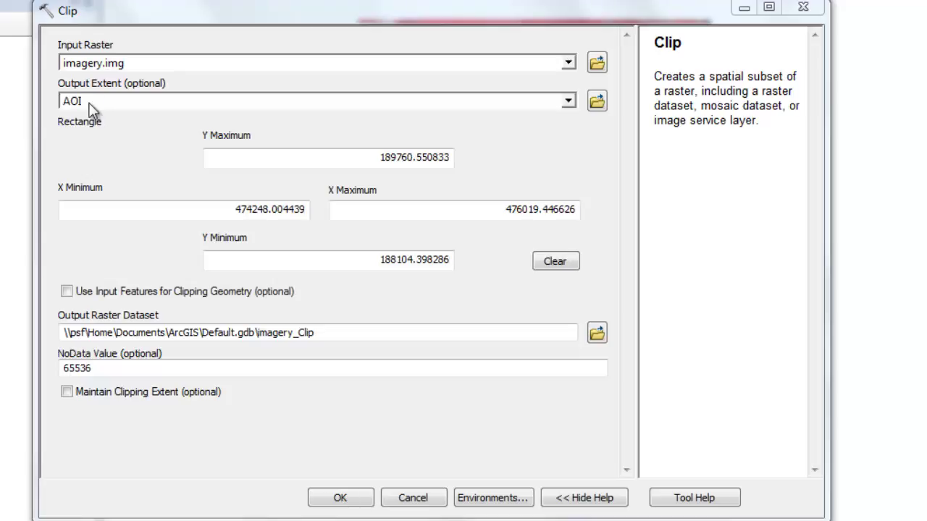
{"action": "left_click", "coordinate": [67, 292]}
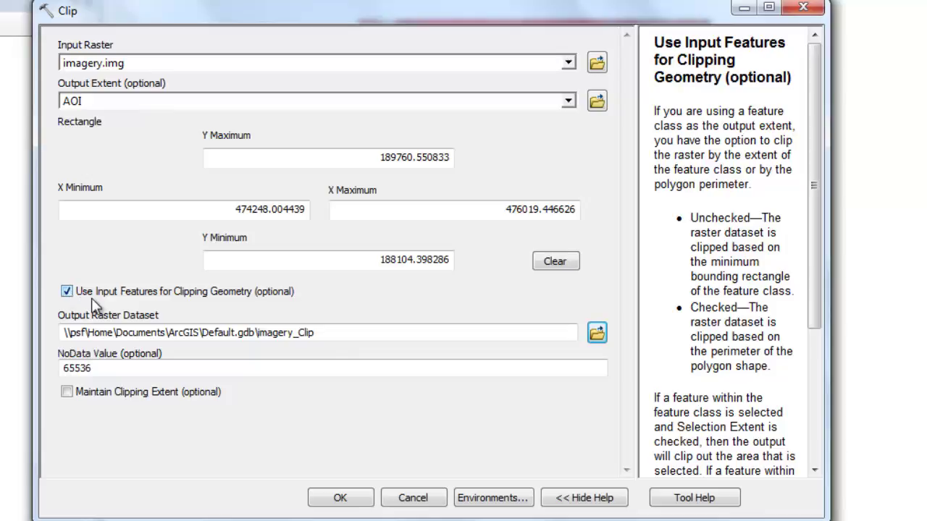
- Name the output Clip_imagery.img and clear the 65536 NoData value
{"action": "left_click", "coordinate": [597, 333]}
{"action": "type", "text": "Clip_imagery2.img"}
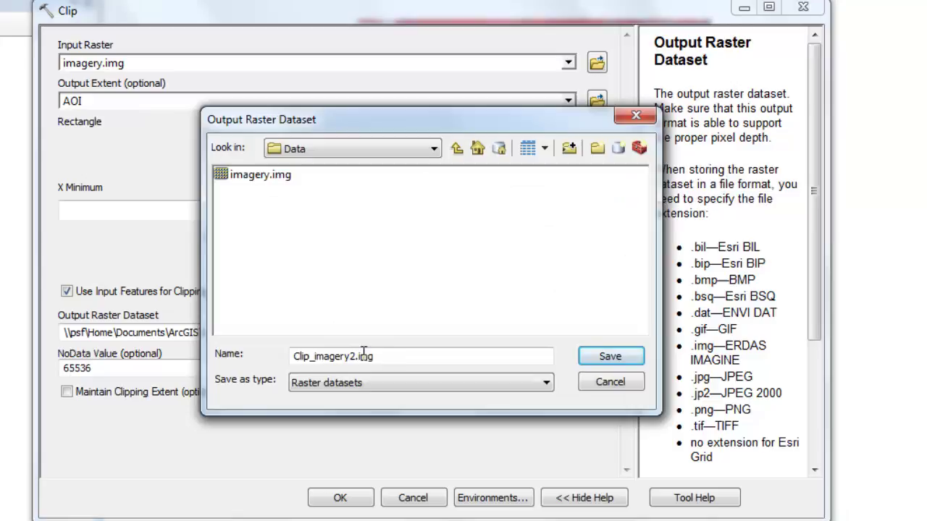
{"action": "left_click", "coordinate": [354, 356]}
{"action": "key", "text": "BackSpace"}
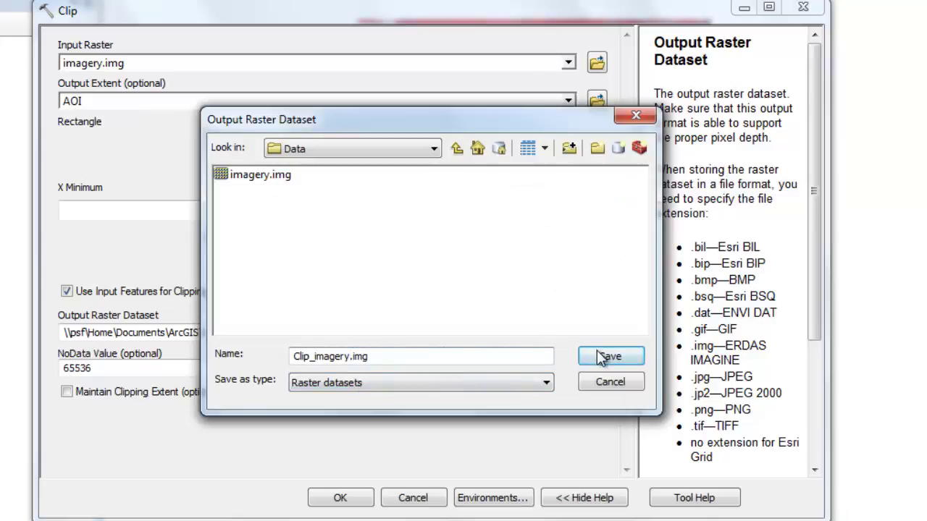
{"action": "left_click", "coordinate": [598, 356]}
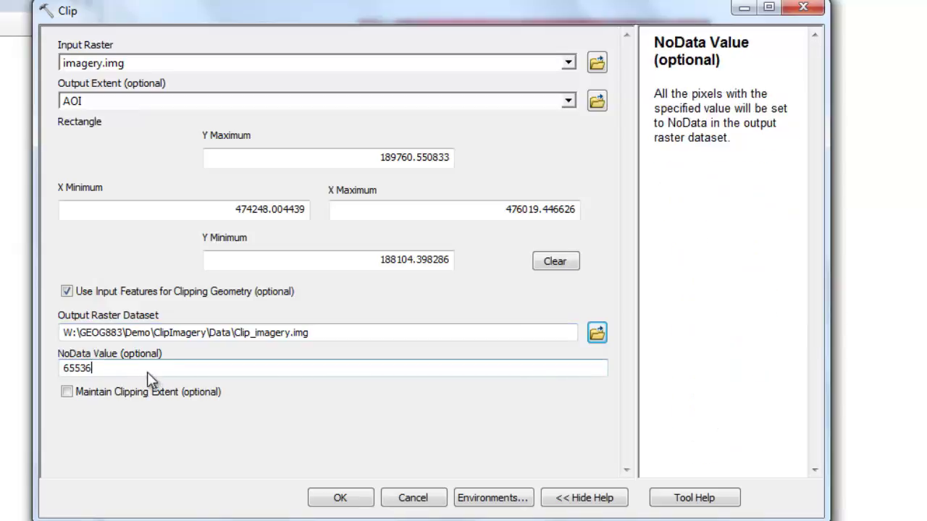
{"action": "left_click_drag", "start_coordinate": [147, 370], "coordinate": [60, 374]}
{"action": "key", "text": "Delete"}
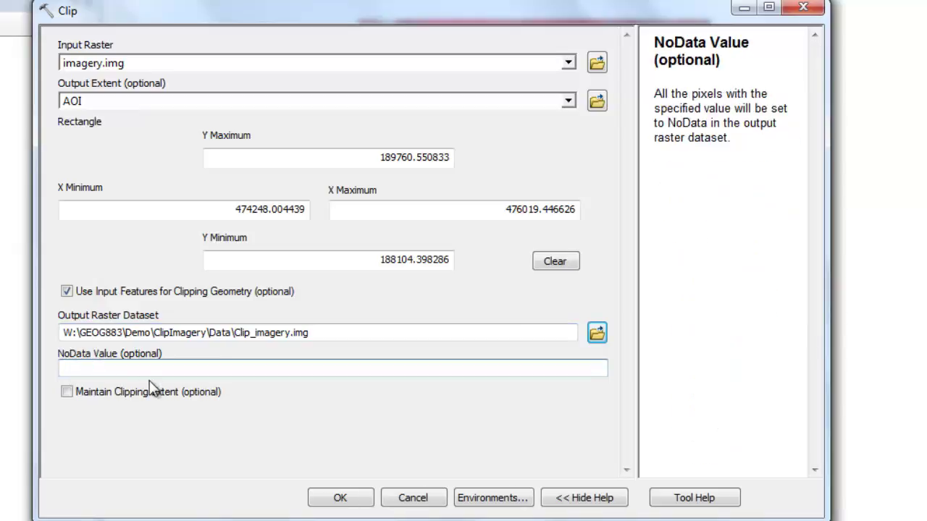
{"action": "left_click", "coordinate": [235, 399]}
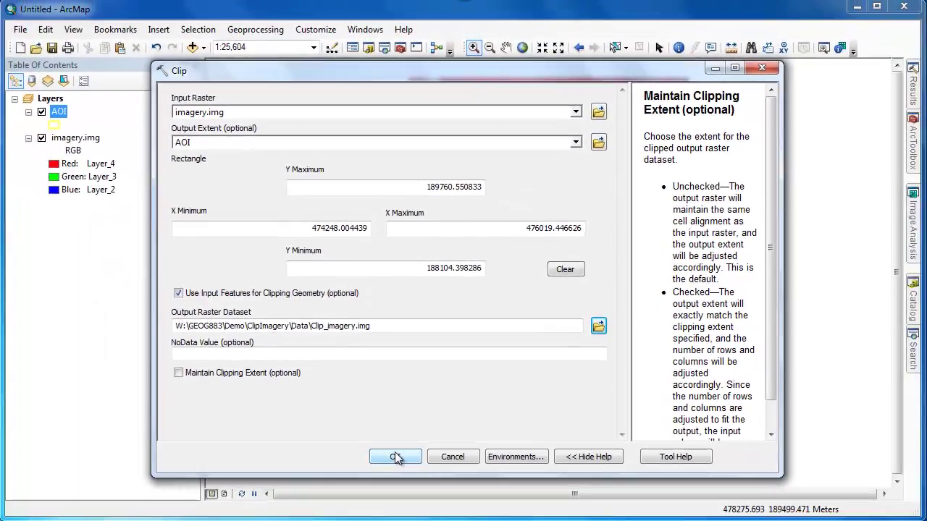
- Run the clip, zoom in on the AOI boundary, and hide imagery.img
{"action": "left_click", "coordinate": [395, 457]}
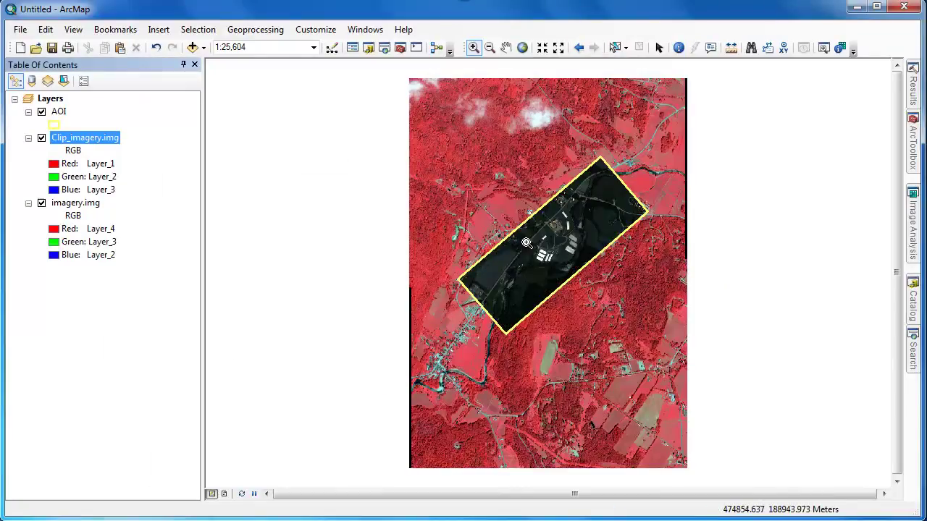
{"action": "left_click_drag", "start_coordinate": [512, 219], "coordinate": [529, 239]}
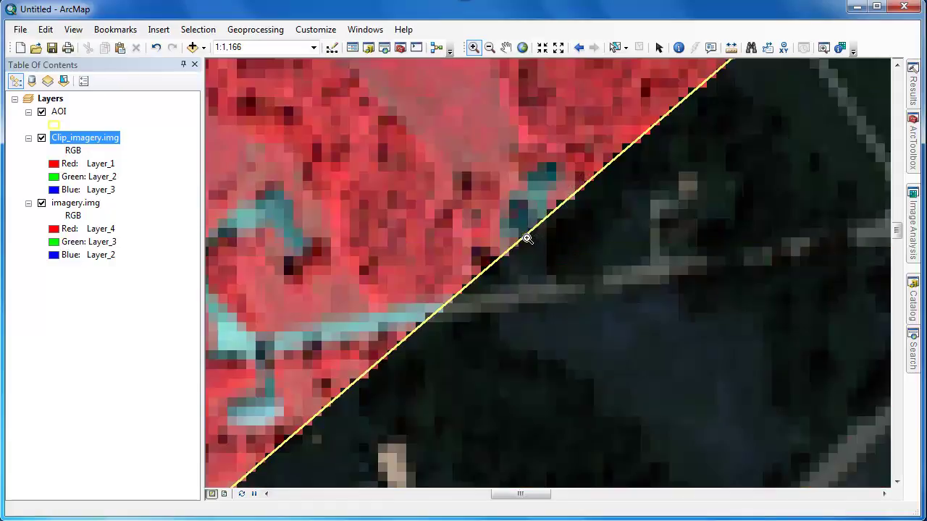
{"action": "left_click_drag", "start_coordinate": [479, 228], "coordinate": [536, 278]}
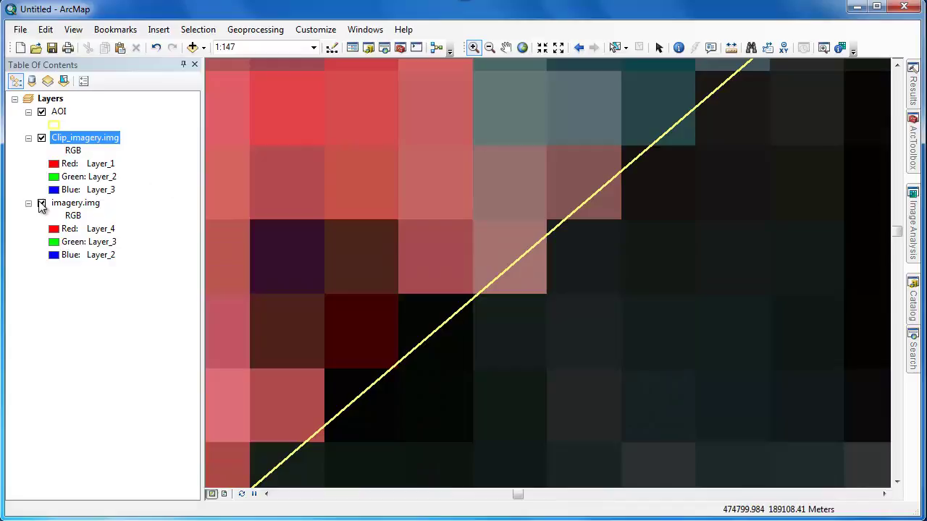
{"action": "left_click", "coordinate": [41, 203]}
{"action": "left_click", "coordinate": [41, 204]}
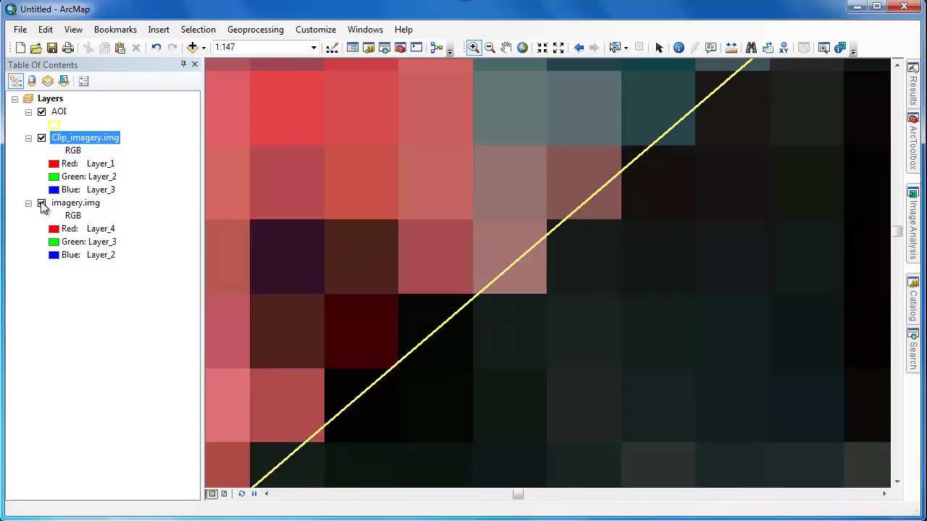
{"action": "left_click", "coordinate": [42, 203]}
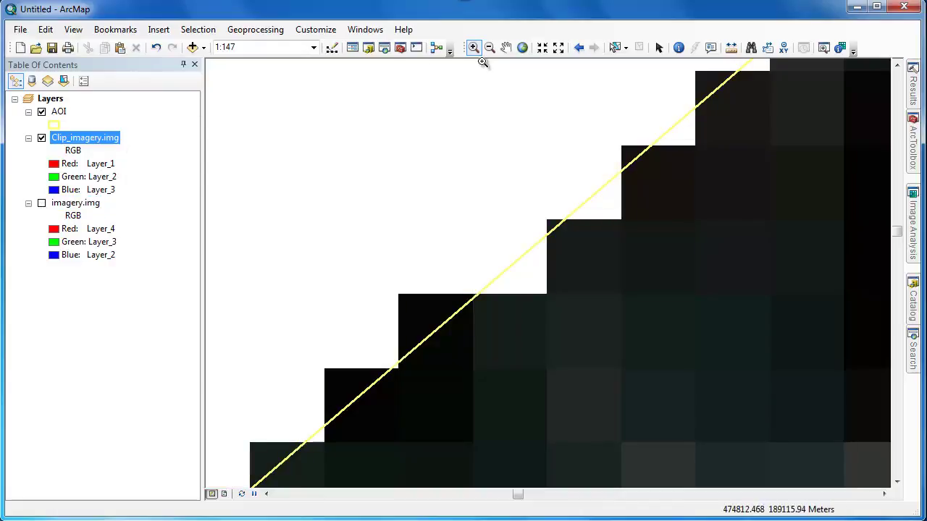
- Pan along the clipped raster's stair-stepped AOI edge
{"action": "left_click", "coordinate": [506, 47]}
{"action": "left_click_drag", "start_coordinate": [372, 259], "coordinate": [443, 233]}
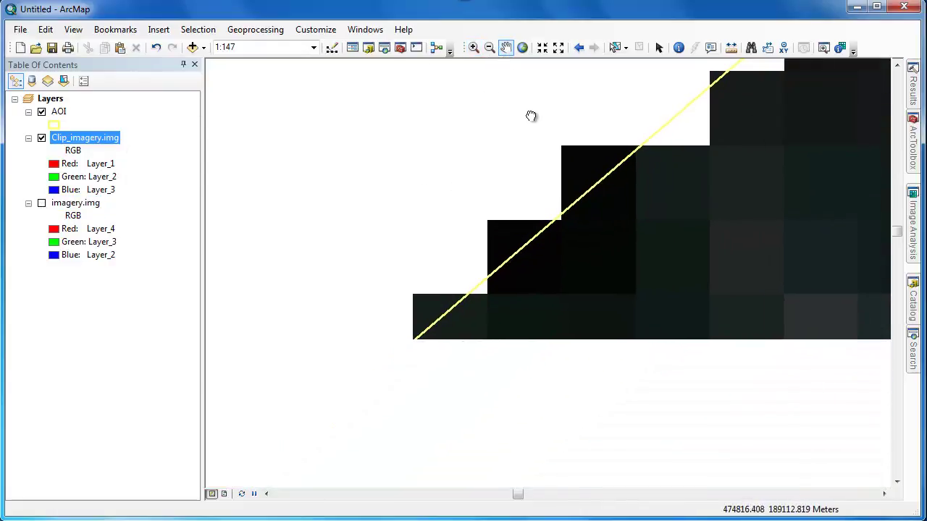
{"action": "left_click_drag", "start_coordinate": [383, 304], "coordinate": [466, 207]}
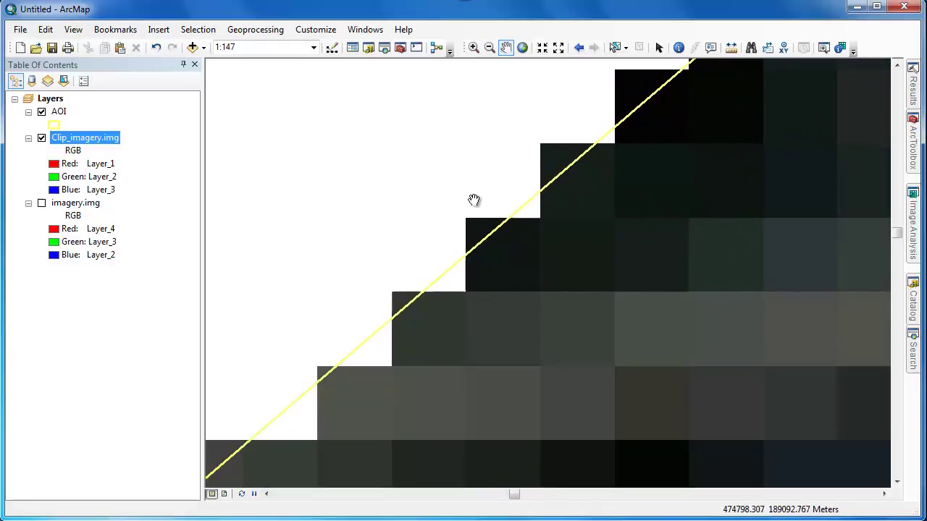
{"action": "left_click_drag", "start_coordinate": [371, 315], "coordinate": [492, 195]}
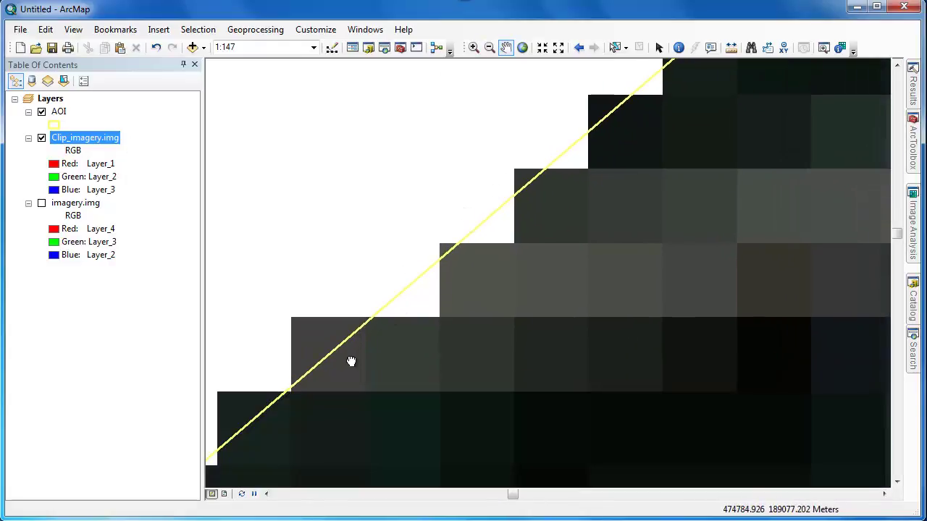
{"action": "mouse_move", "coordinate": [351, 362]}
{"action": "left_mouse_down"}
{"action": "mouse_move", "coordinate": [480, 228]}
{"action": "mouse_move", "coordinate": [354, 364]}
{"action": "mouse_move", "coordinate": [486, 246]}
{"action": "mouse_move", "coordinate": [316, 387]}
{"action": "mouse_move", "coordinate": [463, 254]}
{"action": "mouse_move", "coordinate": [304, 418]}
{"action": "mouse_move", "coordinate": [434, 284]}
{"action": "left_mouse_up"}
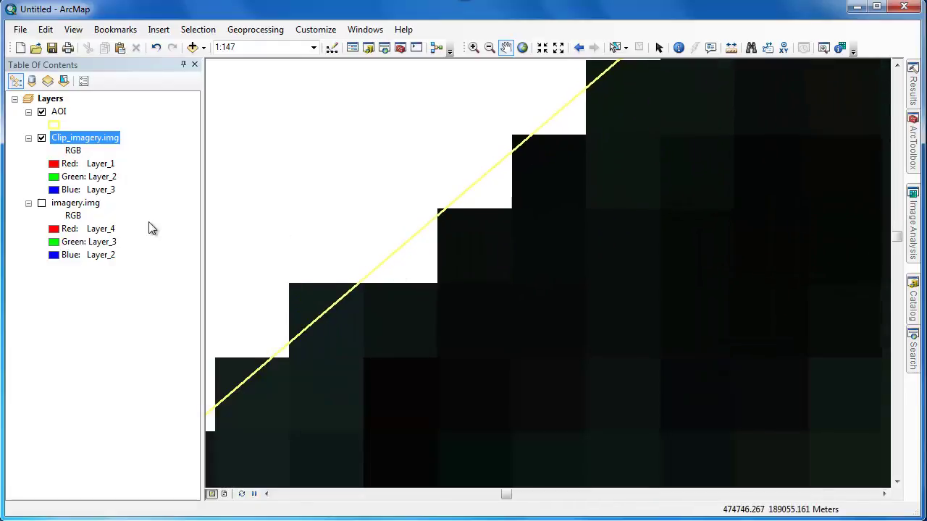